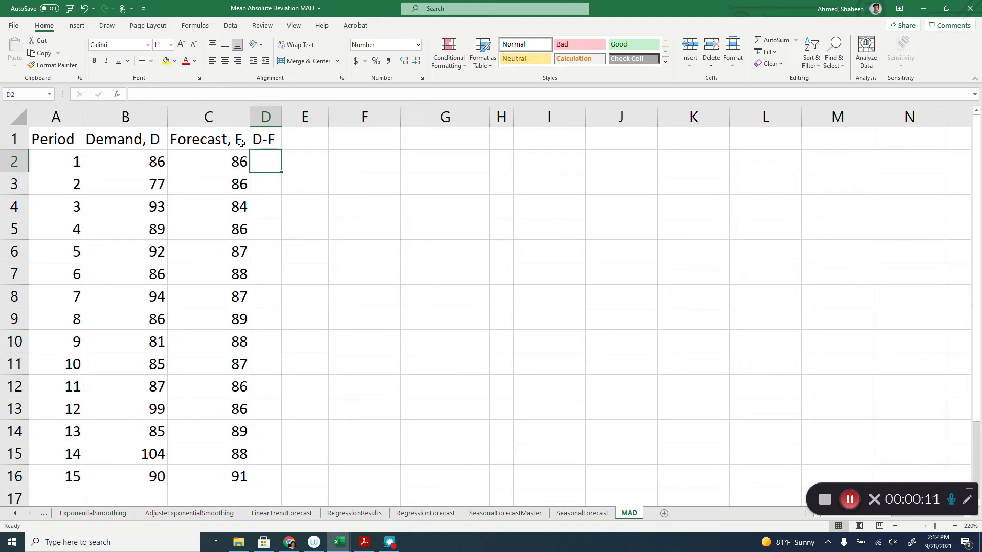
{"action": "left_click", "coordinate": [231, 113]}
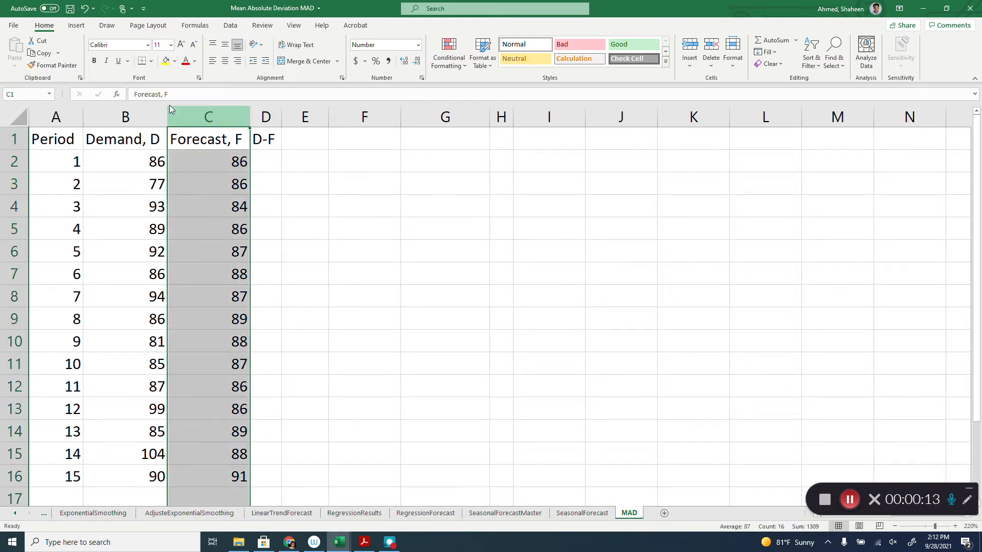
{"action": "left_click", "coordinate": [61, 109]}
{"action": "left_click", "coordinate": [153, 118]}
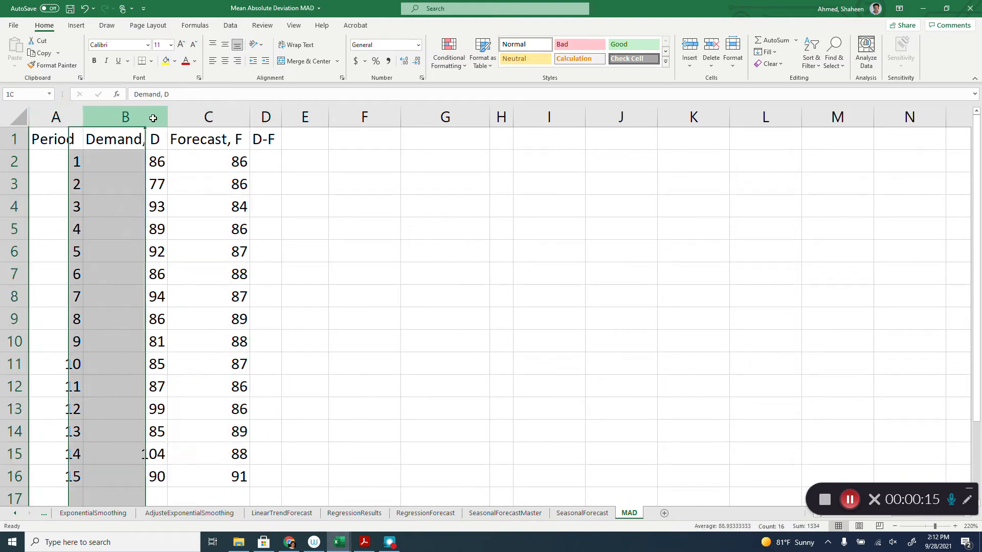
{"action": "left_click", "coordinate": [230, 158]}
{"action": "left_click", "coordinate": [271, 161]}
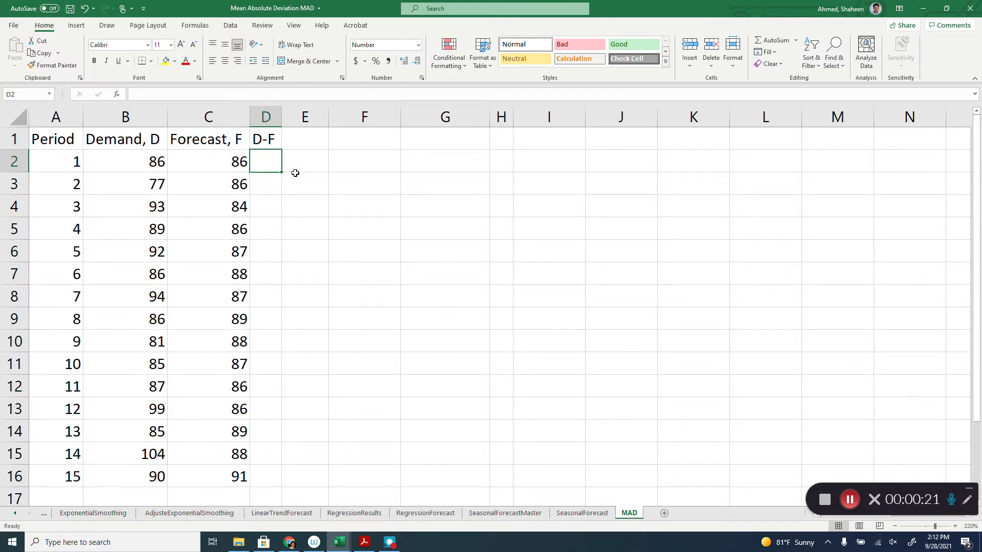
{"action": "key", "text": "Right"}
{"action": "key", "text": "Right"}
{"action": "key", "text": "Right"}
{"action": "key", "text": "Right"}
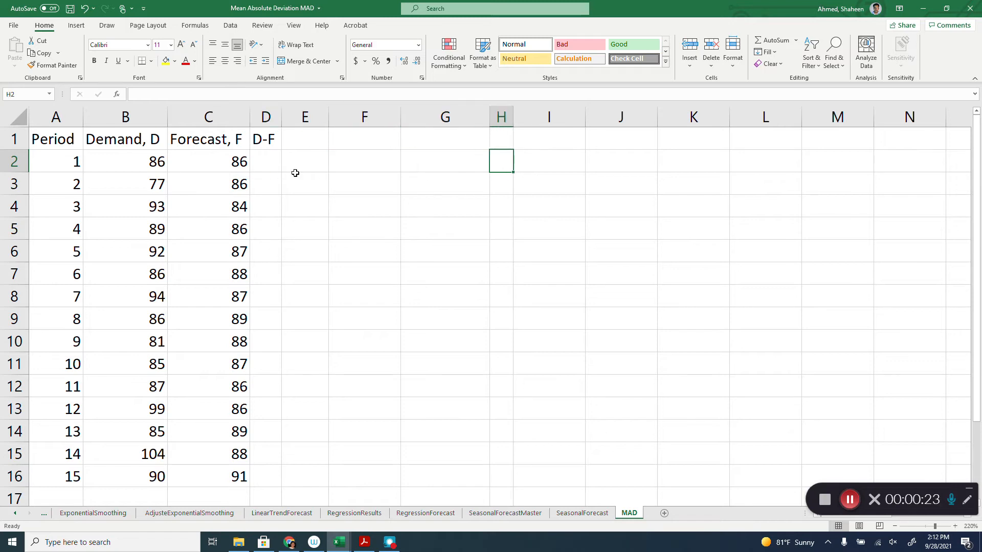
{"action": "key", "text": "Right"}
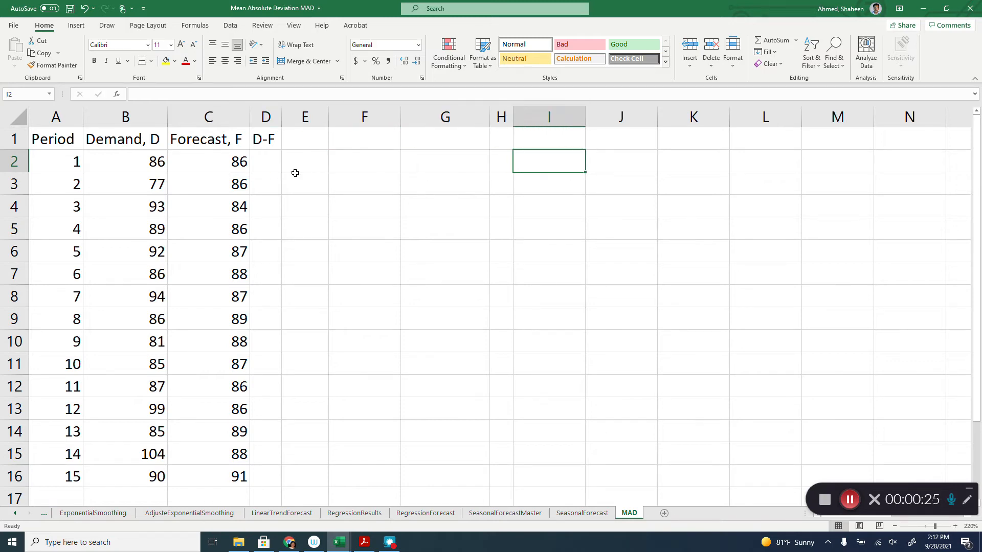
Enter a formula in D2 that subtracts the period 1 forecast from its demand, =B2-C2
{"action": "left_click", "coordinate": [262, 161]}
{"action": "type", "text": "="}
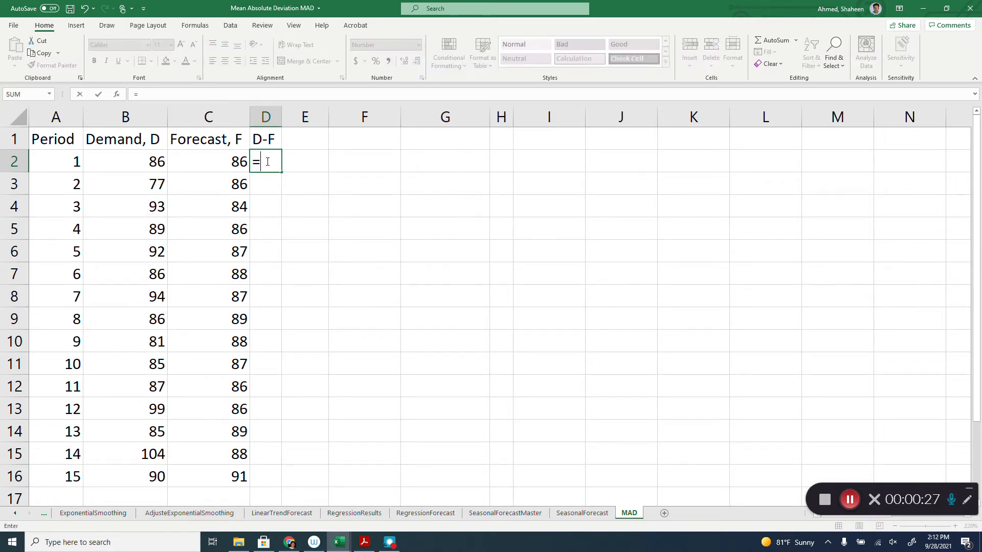
{"action": "left_click", "coordinate": [152, 162]}
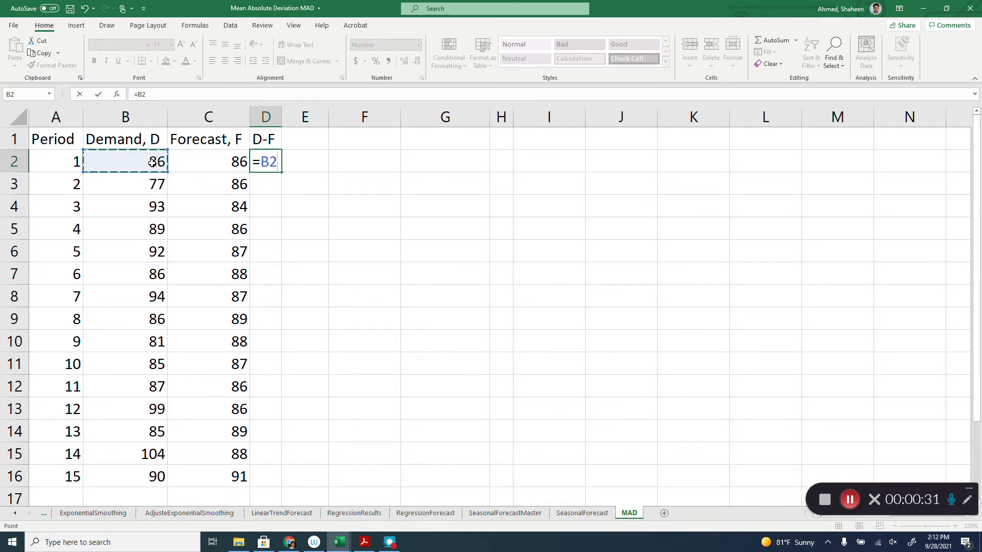
{"action": "type", "text": "-"}
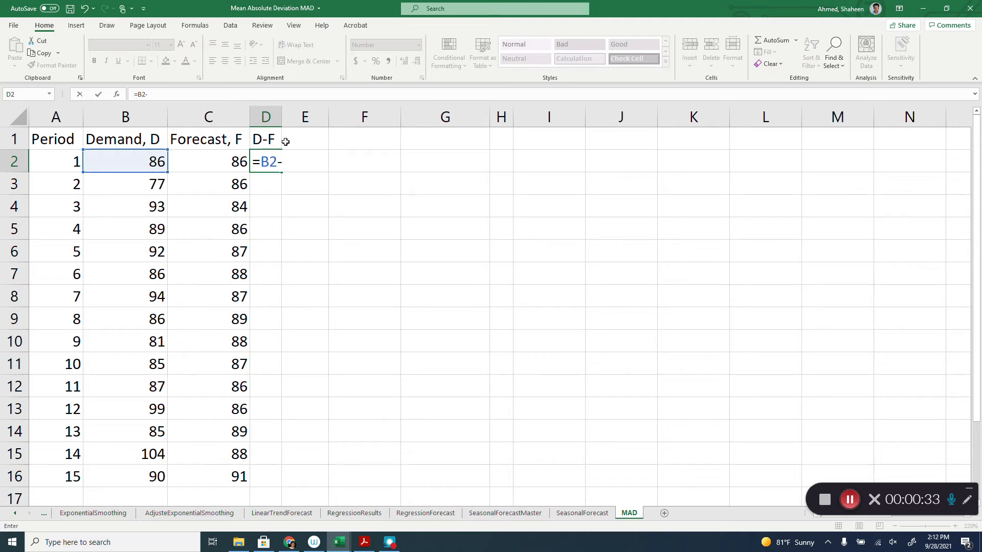
{"action": "left_click", "coordinate": [228, 160]}
{"action": "key", "text": "Return"}
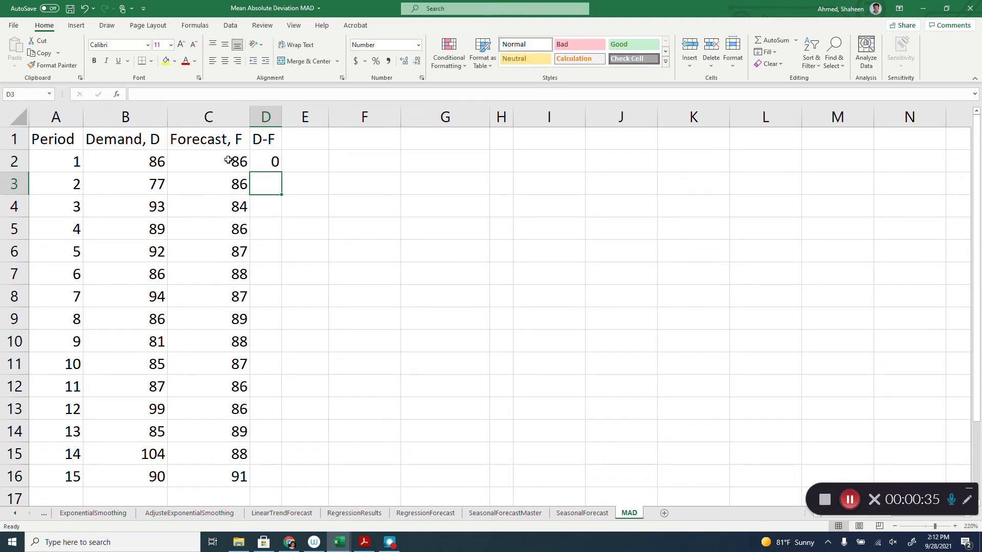
Fill the D2 difference formula down the D-F column through row 16
{"action": "left_click", "coordinate": [276, 162]}
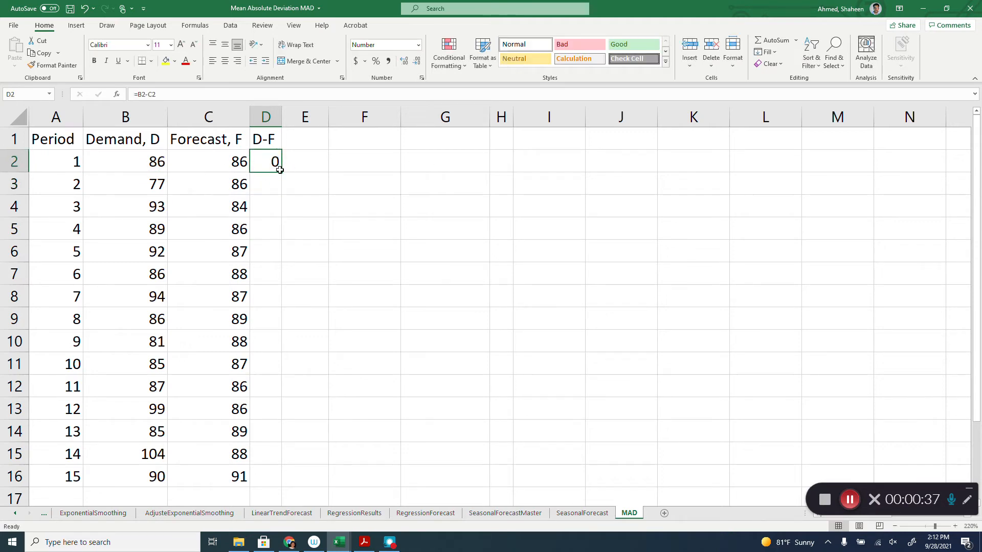
{"action": "left_click", "coordinate": [282, 172]}
{"action": "left_click", "coordinate": [272, 160]}
{"action": "double_click", "coordinate": [283, 174]}
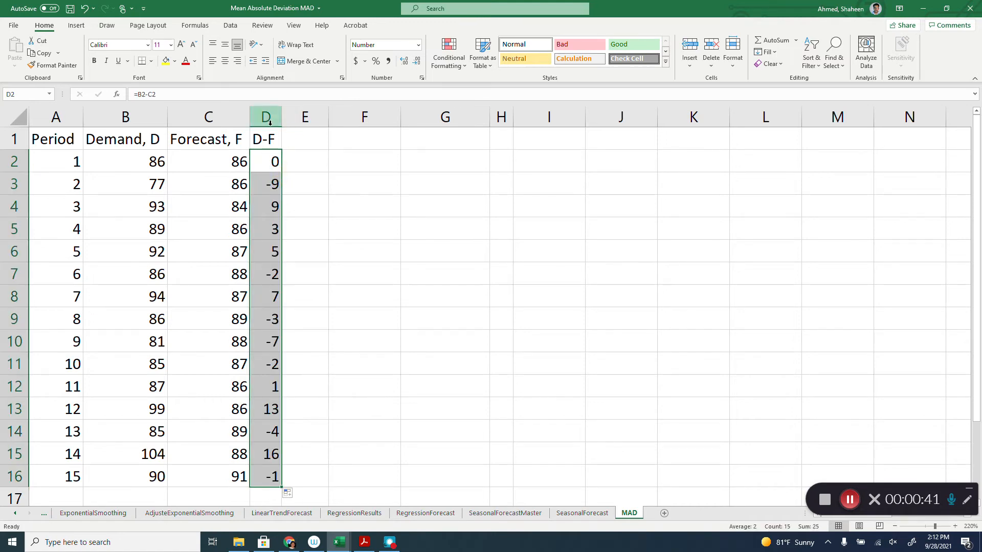
Examine the positive and negative D-F errors, comparing demand with forecast for periods 2 and 12
{"action": "left_click", "coordinate": [277, 188]}
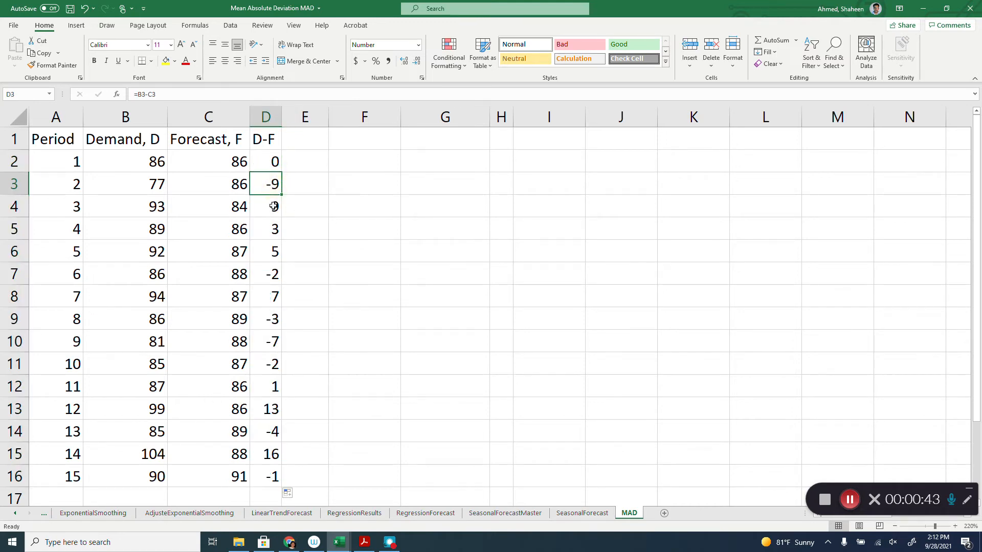
{"action": "left_click", "coordinate": [268, 342]}
{"action": "left_click", "coordinate": [266, 407]}
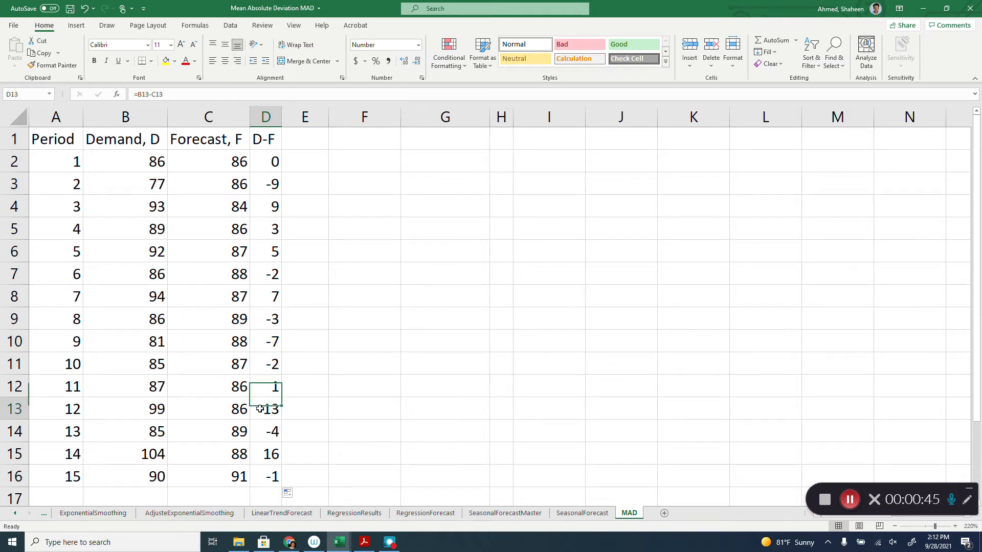
{"action": "left_click", "coordinate": [271, 183]}
{"action": "left_click", "coordinate": [14, 184]}
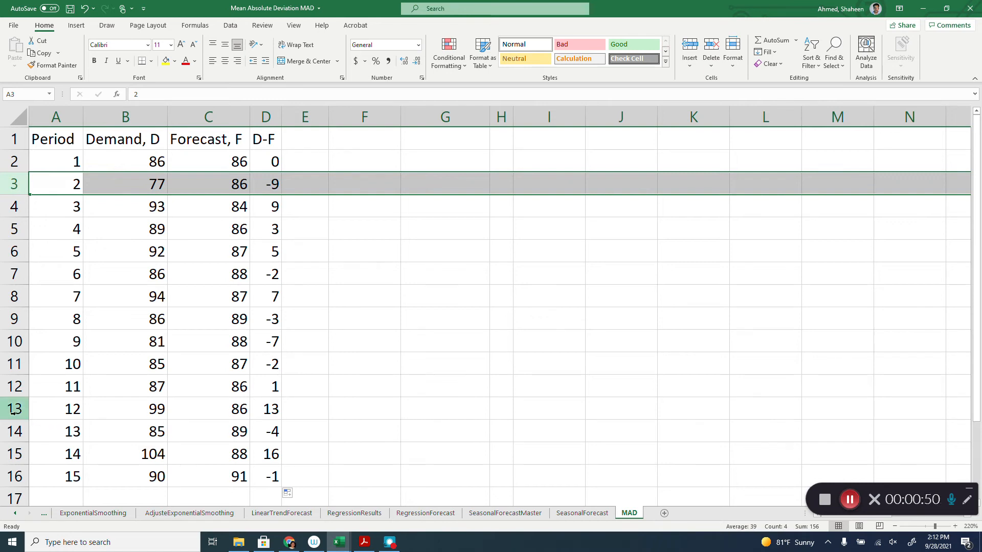
{"action": "left_click", "coordinate": [15, 390]}
{"action": "left_click", "coordinate": [13, 411]}
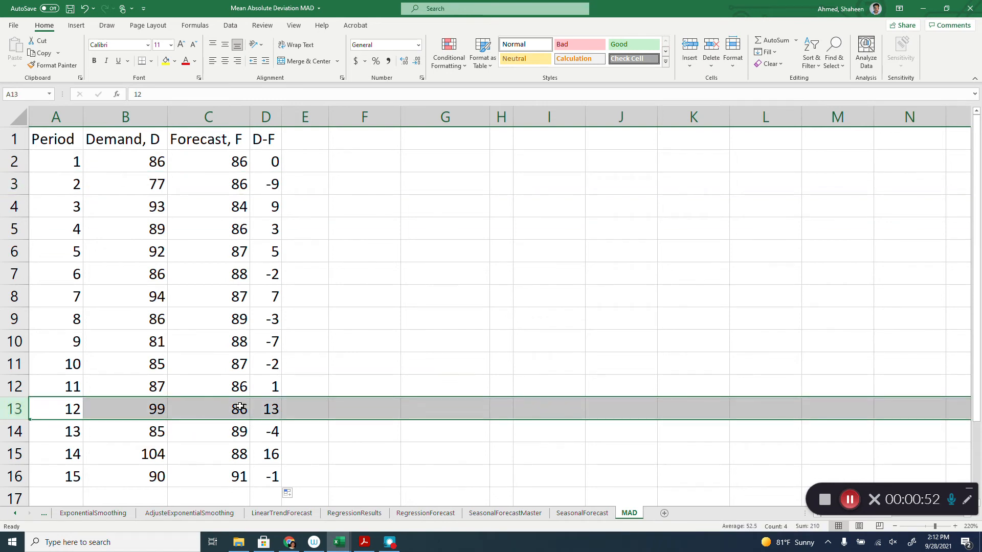
{"action": "left_click", "coordinate": [239, 408]}
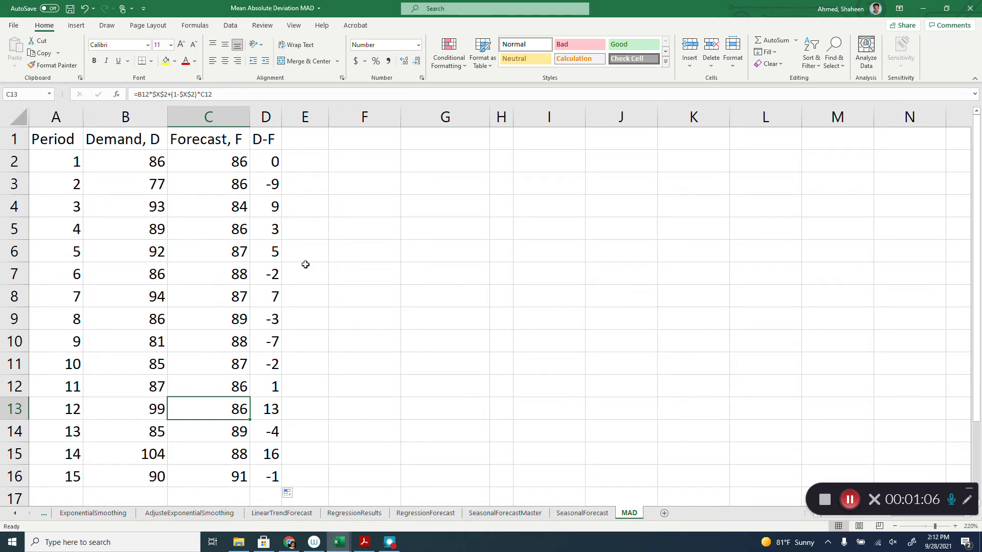
Add the column header |D-F| in cell E1
{"action": "left_click", "coordinate": [313, 146]}
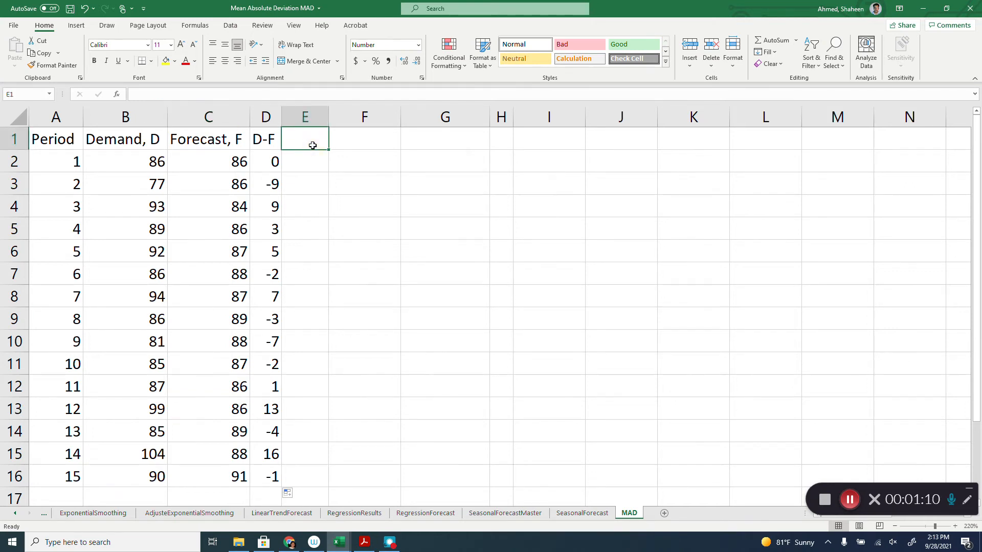
{"action": "type", "text": "b"}
{"action": "key", "text": "BackSpace"}
{"action": "type", "text": "A"}
{"action": "key", "text": "BackSpace"}
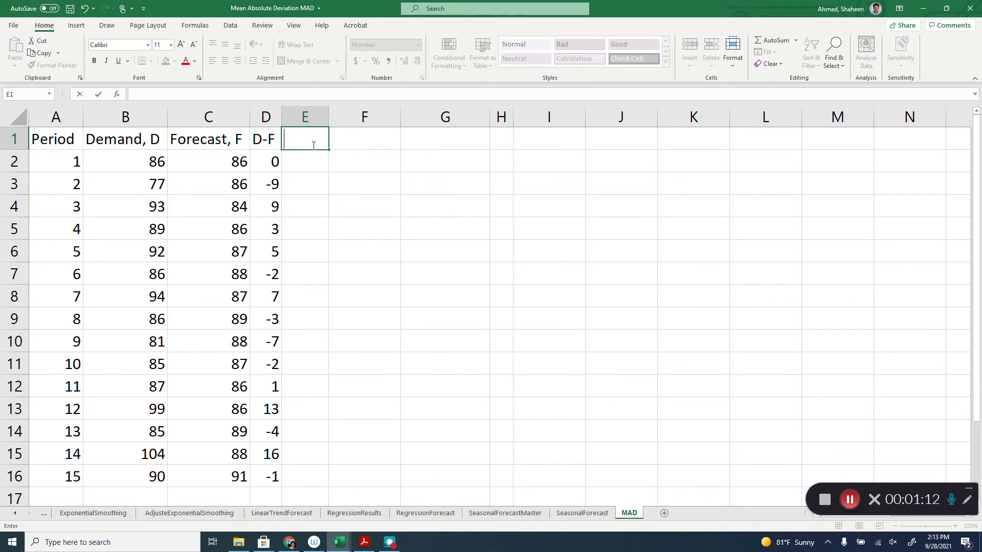
{"action": "type", "text": "|d"}
{"action": "key", "text": "Caps_Lock"}
{"action": "key", "text": "BackSpace"}
{"action": "type", "text": "d"}
{"action": "key", "text": "BackSpace"}
{"action": "key", "text": "Caps_Lock"}
{"action": "type", "text": "D-F|"}
{"action": "key", "text": "Return"}
Calculate the absolute error in E2 with =ABS(D2) and fill the formula down through row 16
{"action": "type", "text": "="}
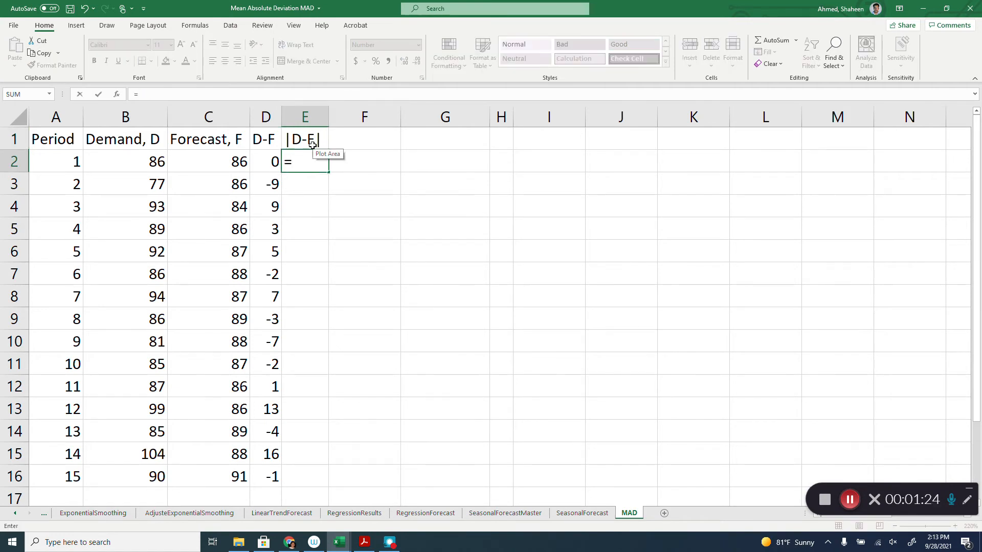
{"action": "type", "text": "ABS"}
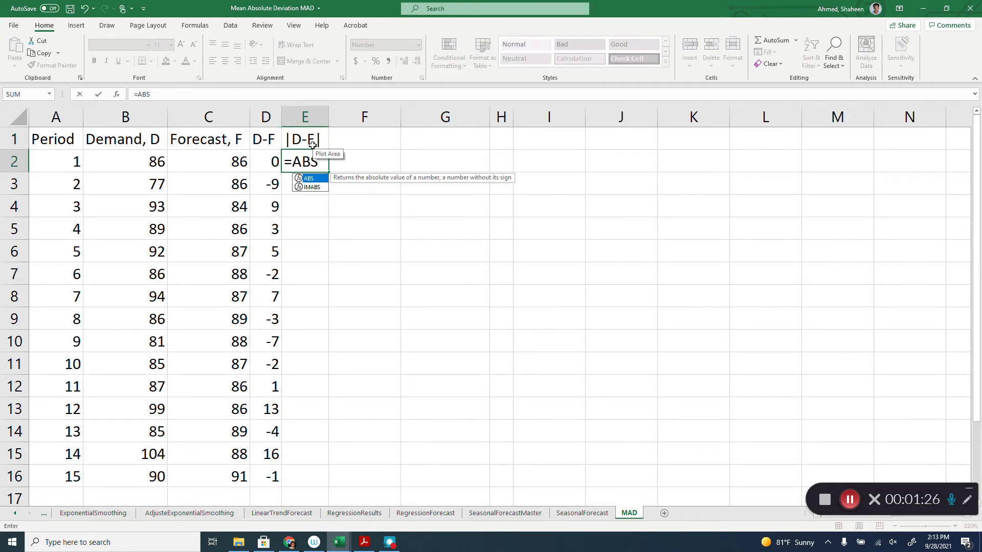
{"action": "type", "text": "("}
{"action": "left_click", "coordinate": [260, 161]}
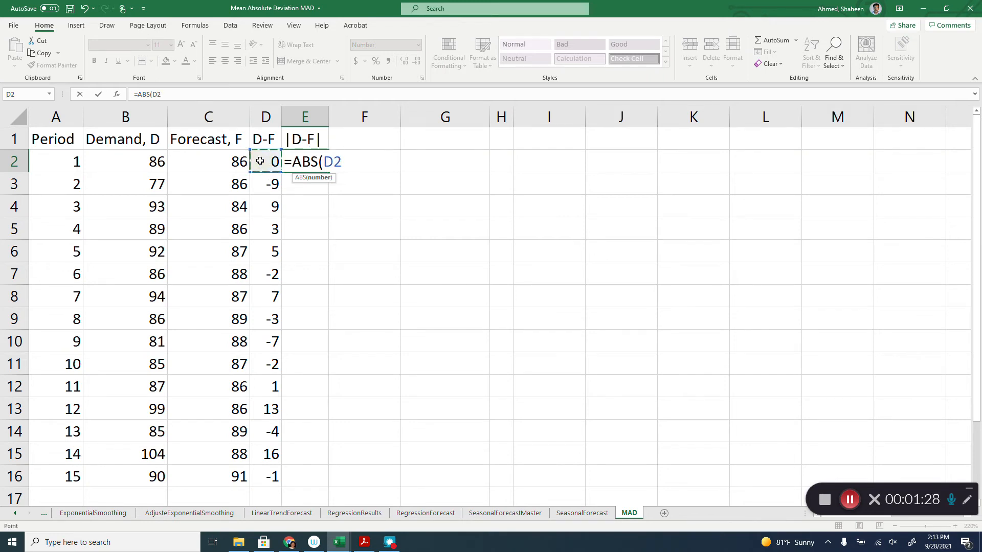
{"action": "key", "text": "Return"}
{"action": "left_click", "coordinate": [313, 160]}
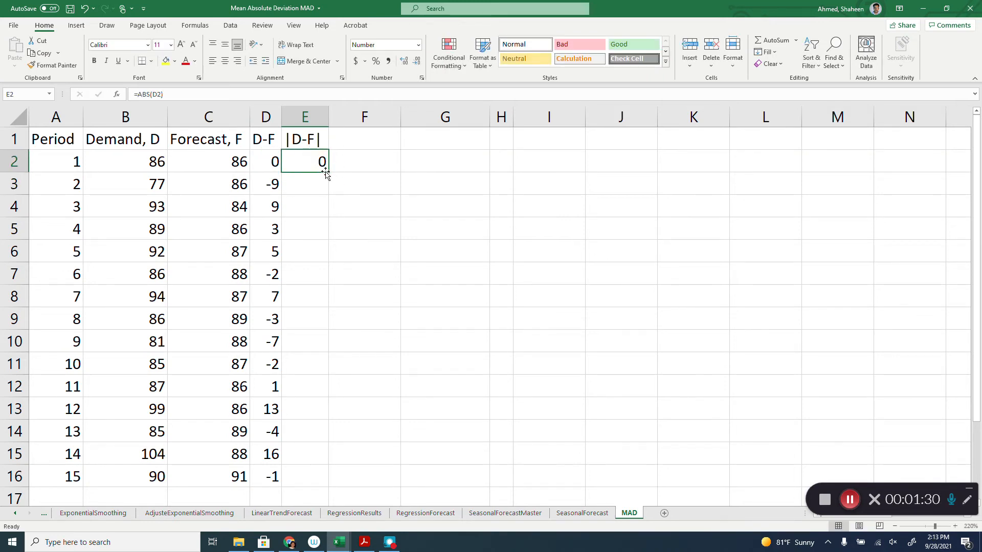
{"action": "double_click", "coordinate": [326, 174]}
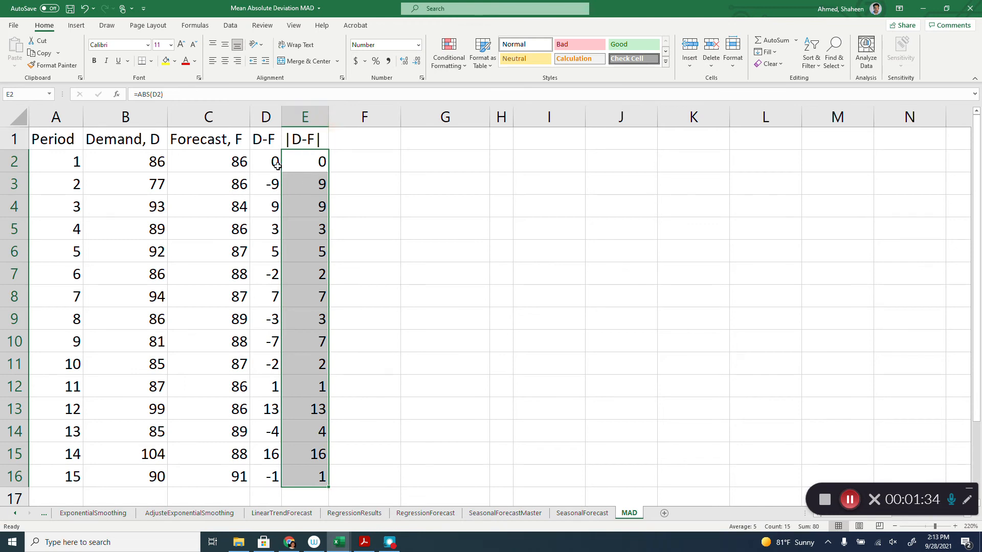
Label cell G2 as D-F and total all of column D in H2 with the SUM function
{"action": "left_click", "coordinate": [361, 137]}
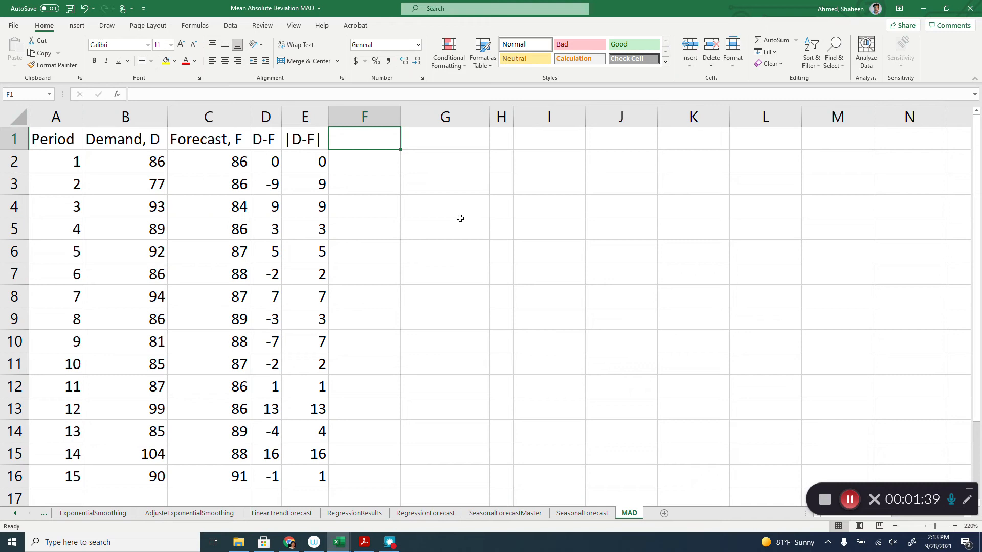
{"action": "left_click", "coordinate": [449, 162]}
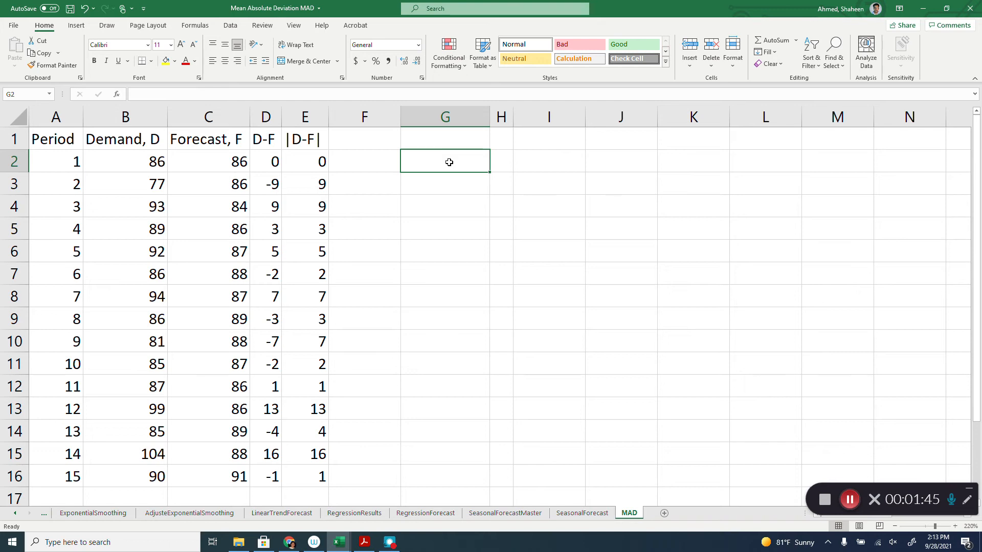
{"action": "type", "text": "D"}
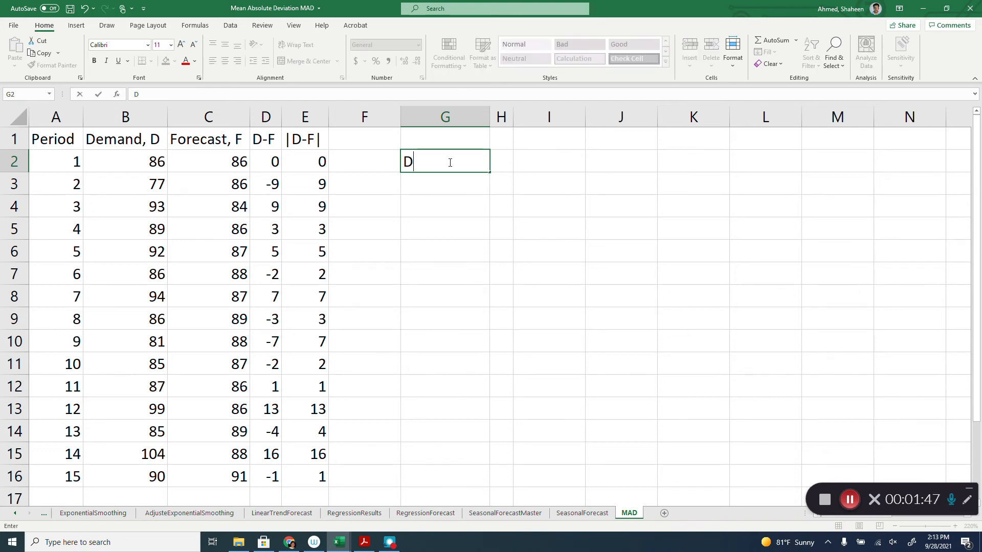
{"action": "type", "text": "-F"}
{"action": "key", "text": "Tab"}
{"action": "type", "text": "=SUM("}
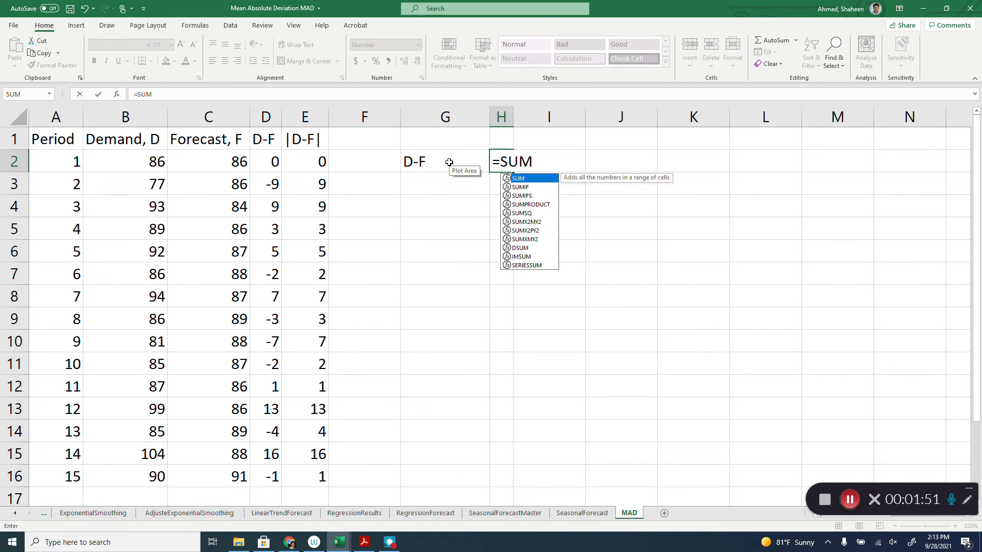
{"action": "left_click", "coordinate": [275, 118]}
{"action": "key", "text": "Return"}
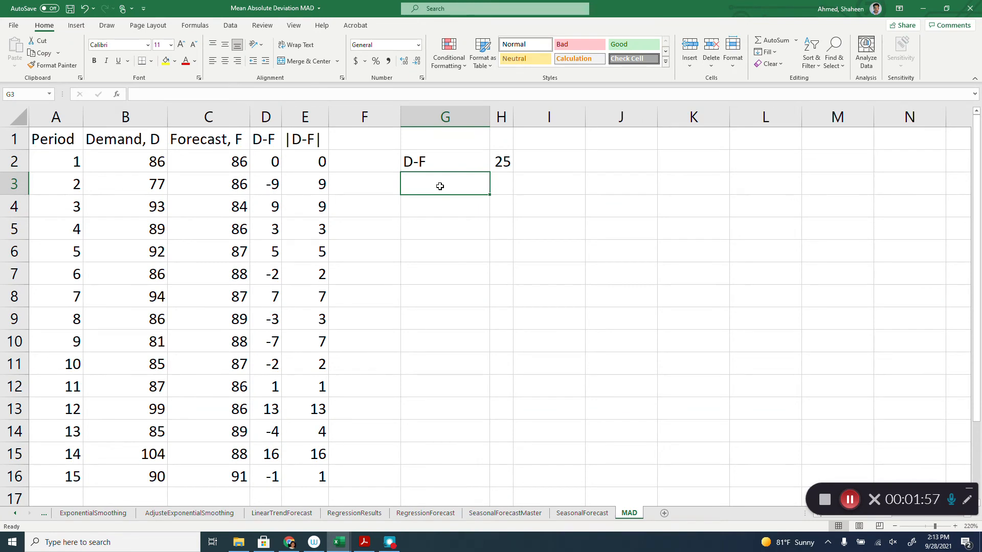
Label cell G3 as |D-F| and total all of column E in H3 with the SUM function
{"action": "type", "text": "|D-F"}
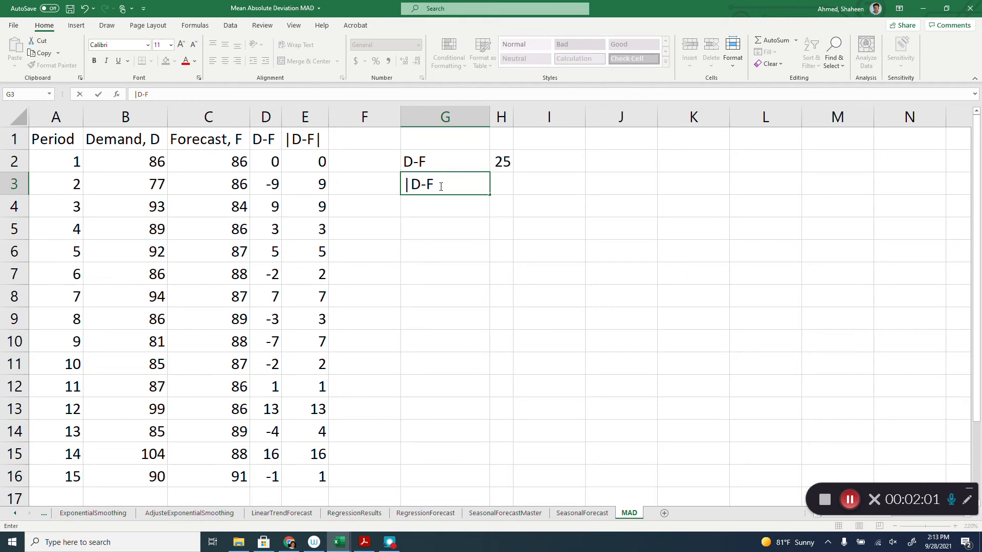
{"action": "type", "text": "|"}
{"action": "key", "text": "Tab"}
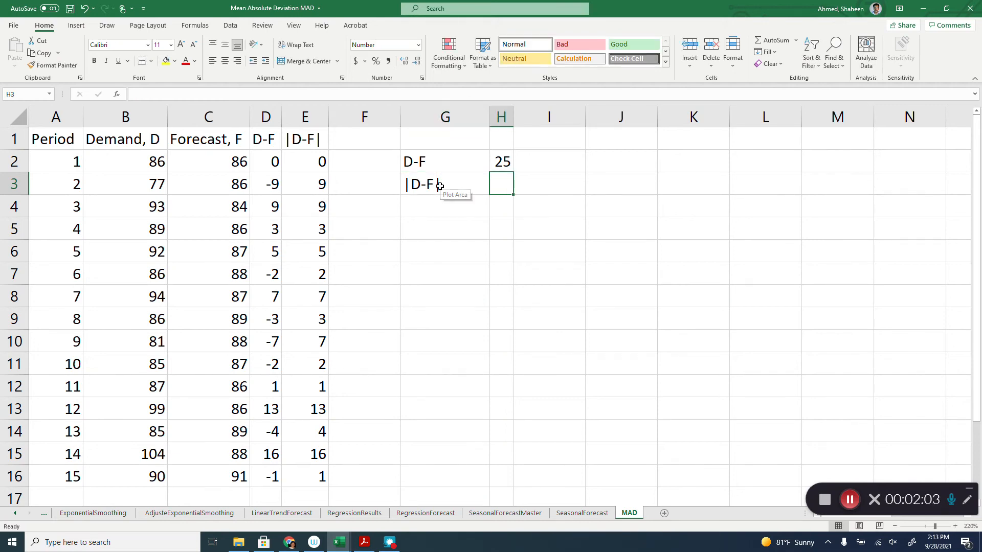
{"action": "type", "text": "="}
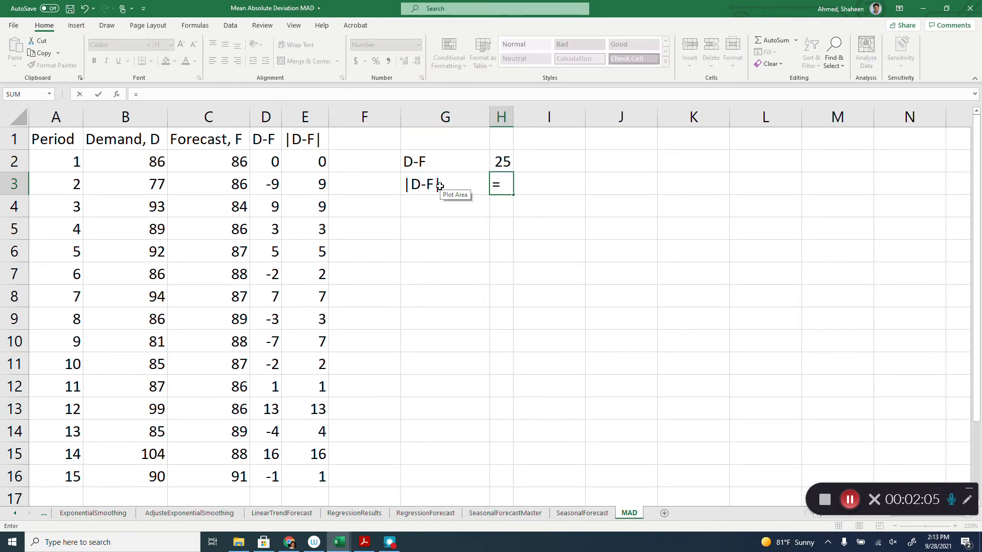
{"action": "type", "text": "SUM("}
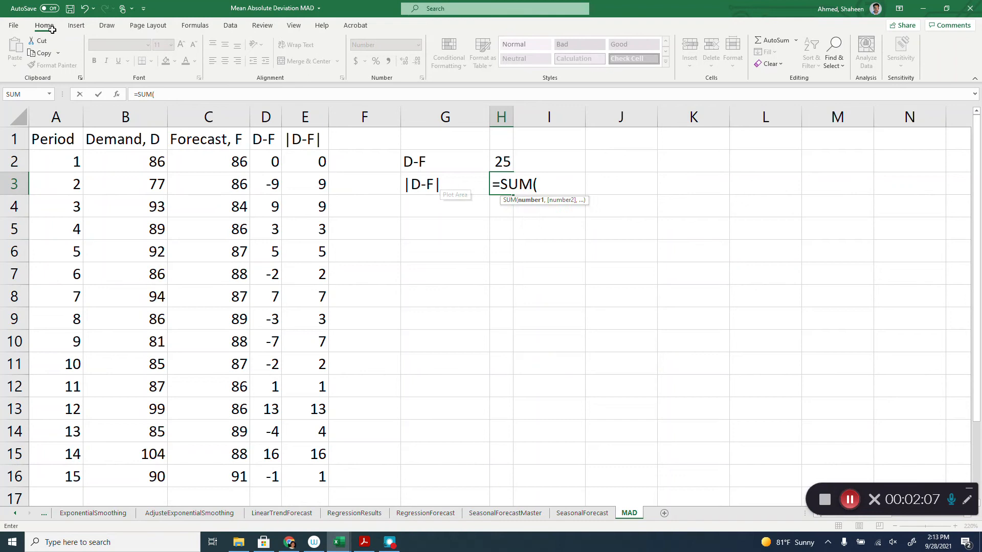
{"action": "left_click", "coordinate": [314, 110]}
{"action": "key", "text": "Return"}
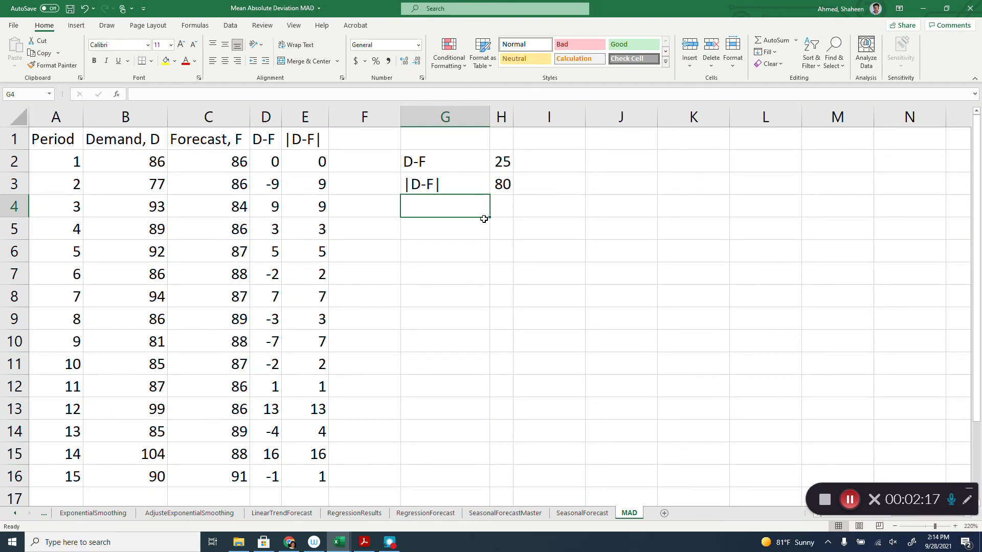
Label cell G4 with a lowercase n for the number of periods
{"action": "type", "text": "N"}
{"action": "key", "text": "BackSpace"}
{"action": "type", "text": "N"}
{"action": "key", "text": "Tab"}
{"action": "key", "text": "BackSpace"}
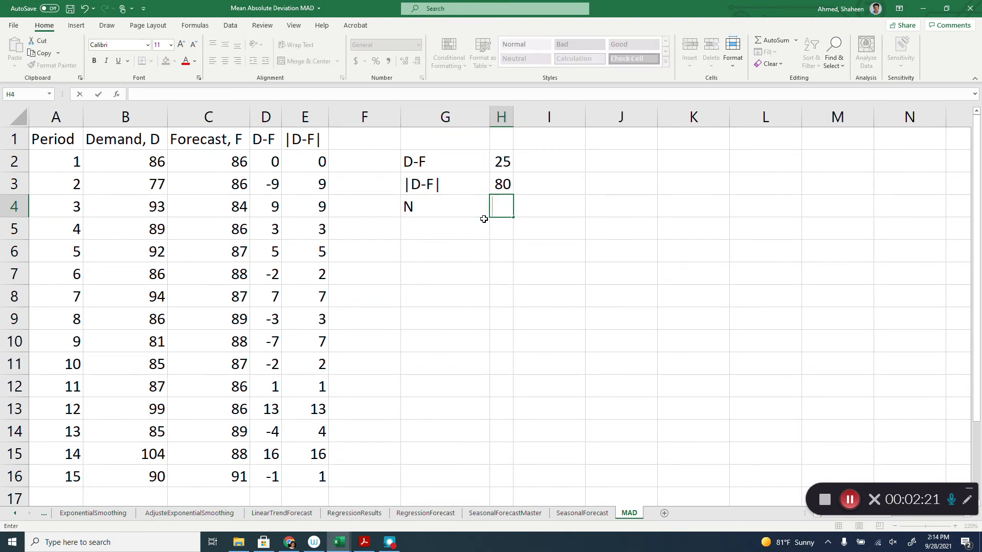
{"action": "key", "text": "Left"}
{"action": "key", "text": "Left"}
{"action": "key", "text": "Right"}
{"action": "key", "text": "Caps_Lock"}
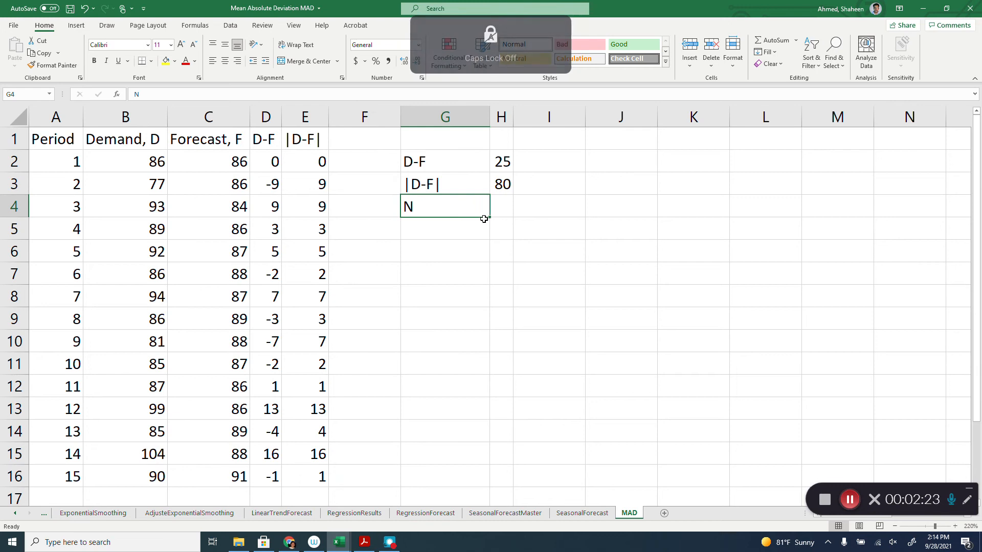
{"action": "type", "text": "n"}
{"action": "key", "text": "Tab"}
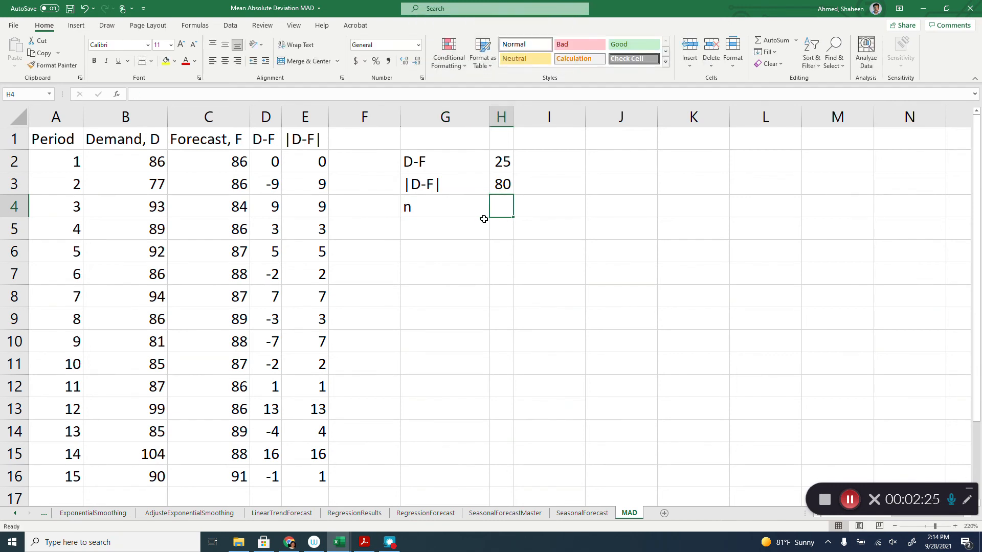
Count the numeric entries in all of column E in cell H4 with the COUNT function
{"action": "type", "text": "=cou"}
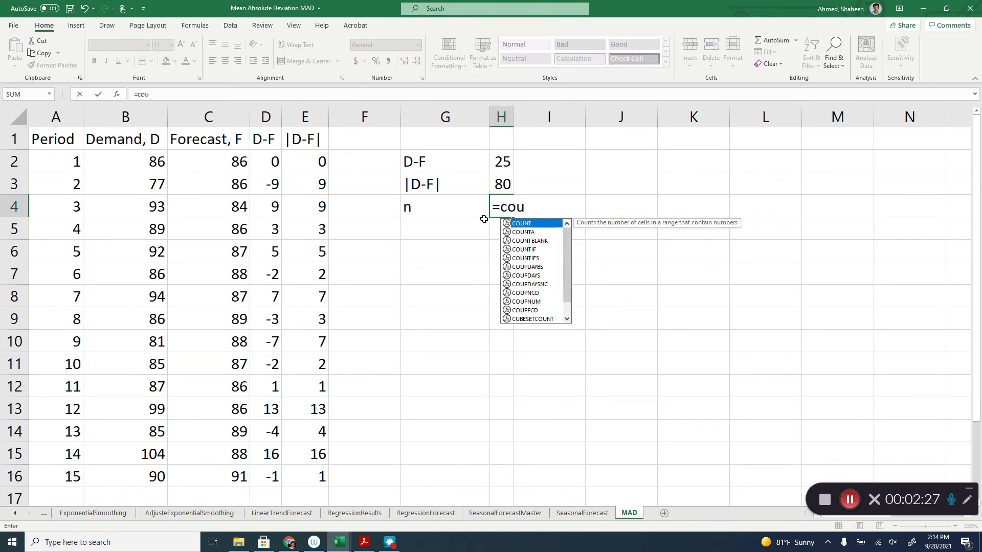
{"action": "type", "text": "nt("}
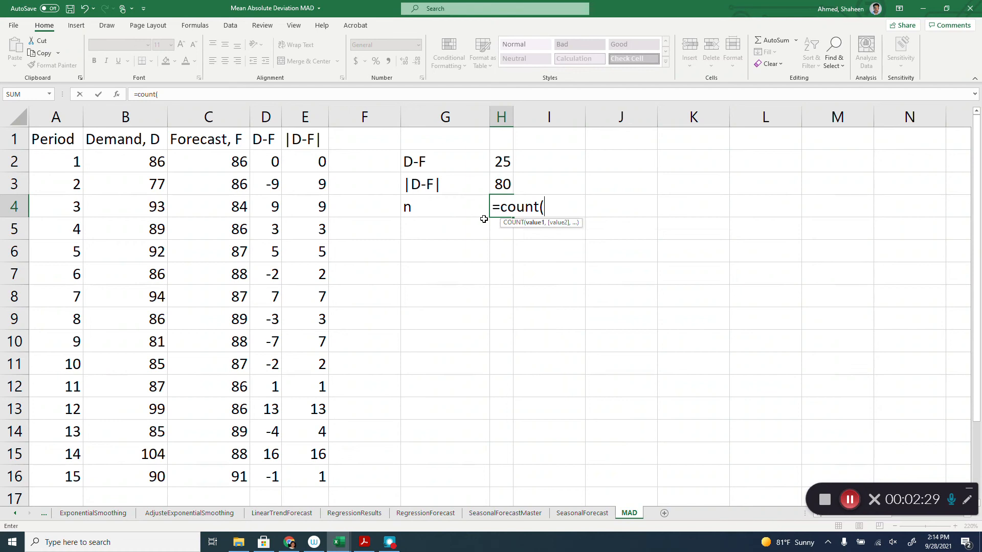
{"action": "left_click", "coordinate": [303, 113]}
{"action": "key", "text": "Return"}
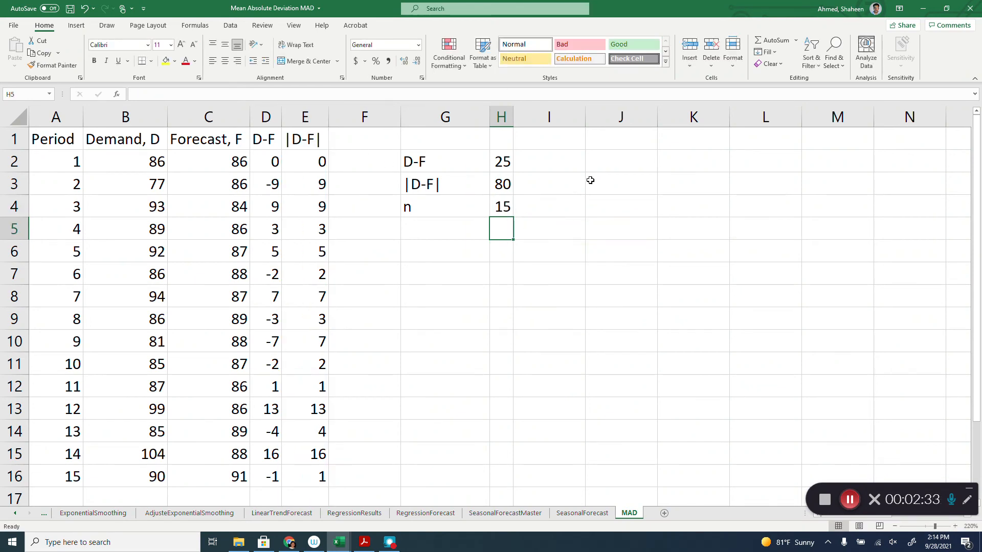
Label cell G5 as MAD and calculate the mean absolute deviation in H5 with =H3/H4
{"action": "key", "text": "Left"}
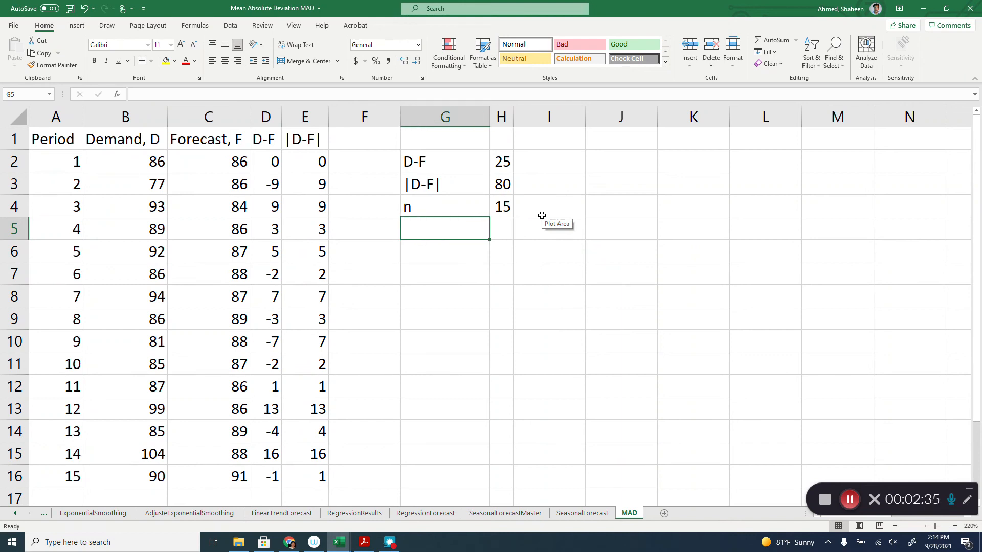
{"action": "type", "text": "MAD"}
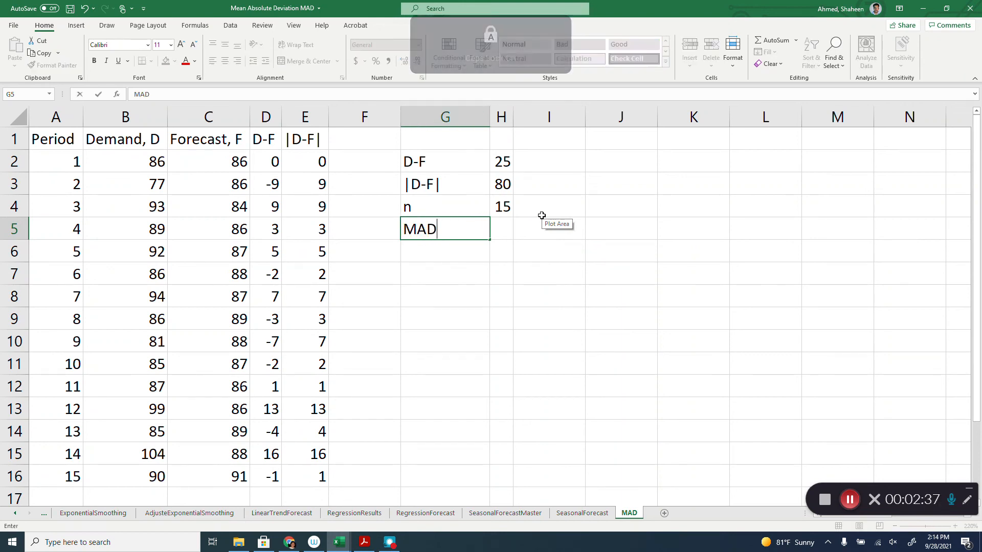
{"action": "key", "text": "Tab"}
{"action": "type", "text": "="}
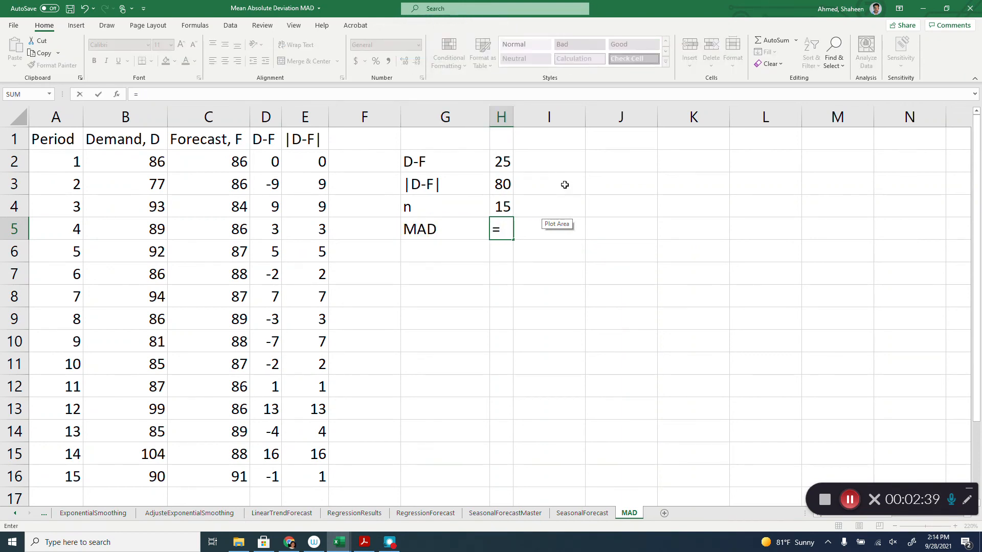
{"action": "left_click", "coordinate": [505, 185]}
{"action": "type", "text": "/"}
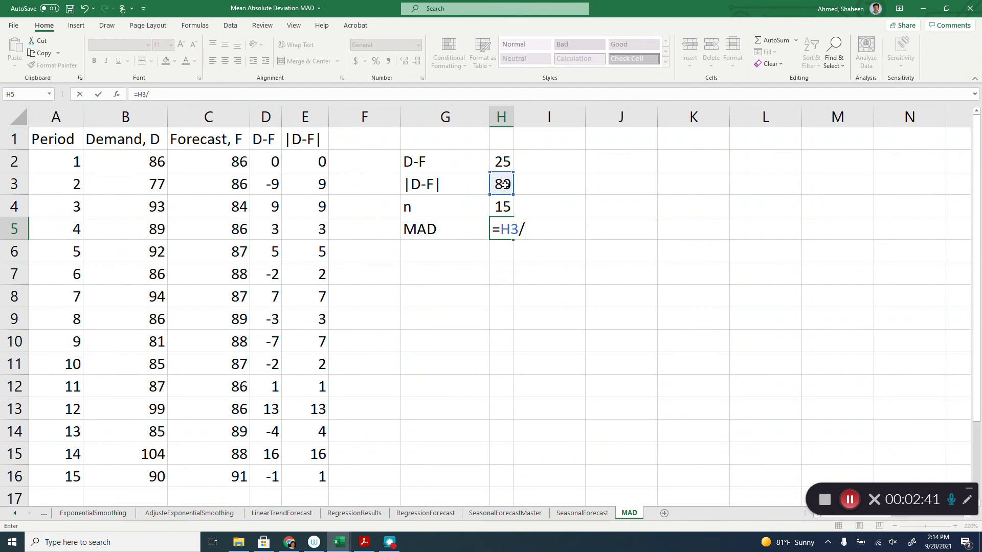
{"action": "left_click", "coordinate": [511, 204]}
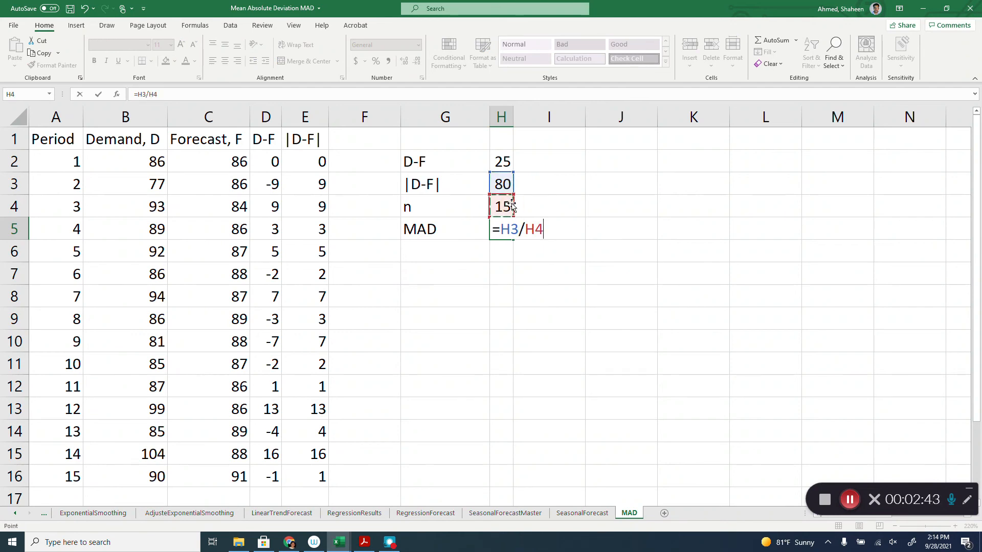
{"action": "key", "text": "Return"}
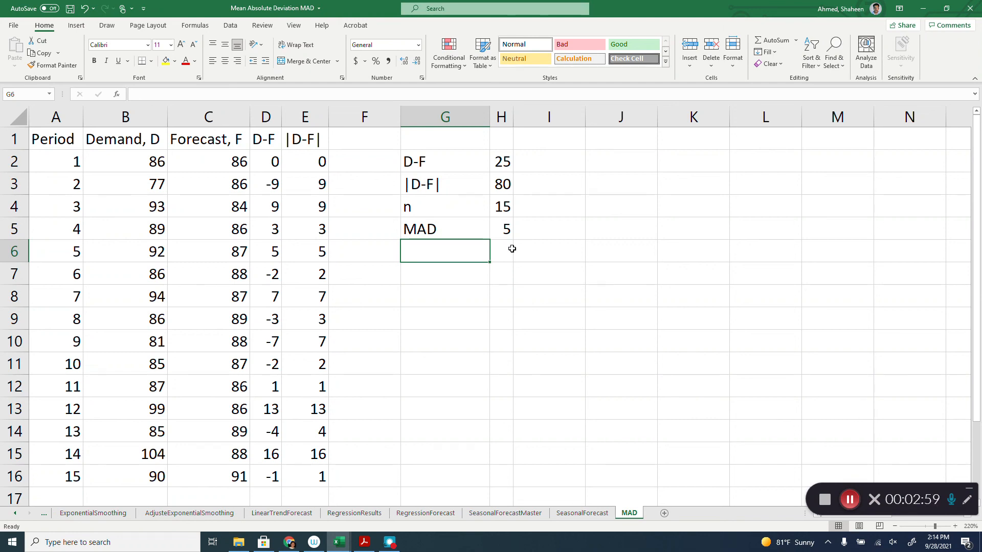
{"action": "left_click", "coordinate": [422, 226]}
{"action": "left_click_drag", "start_coordinate": [422, 226], "coordinate": [504, 228]}
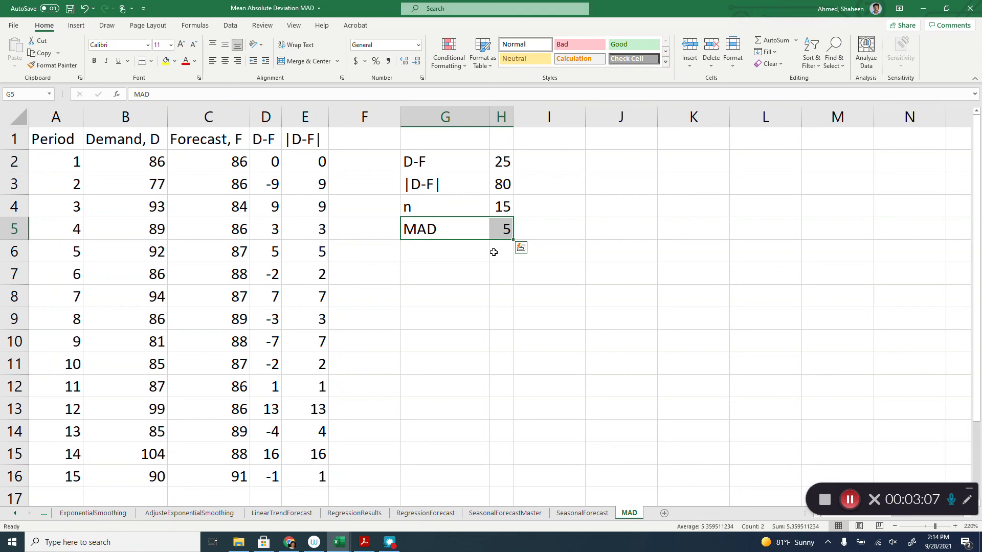
{"action": "left_click", "coordinate": [522, 267]}
{"action": "left_click_drag", "start_coordinate": [503, 252], "coordinate": [416, 233]}
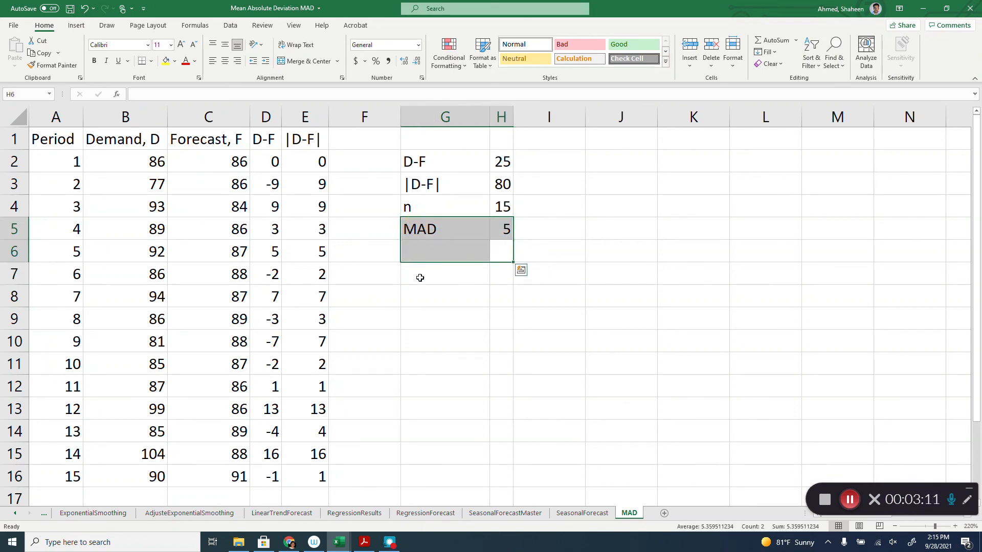